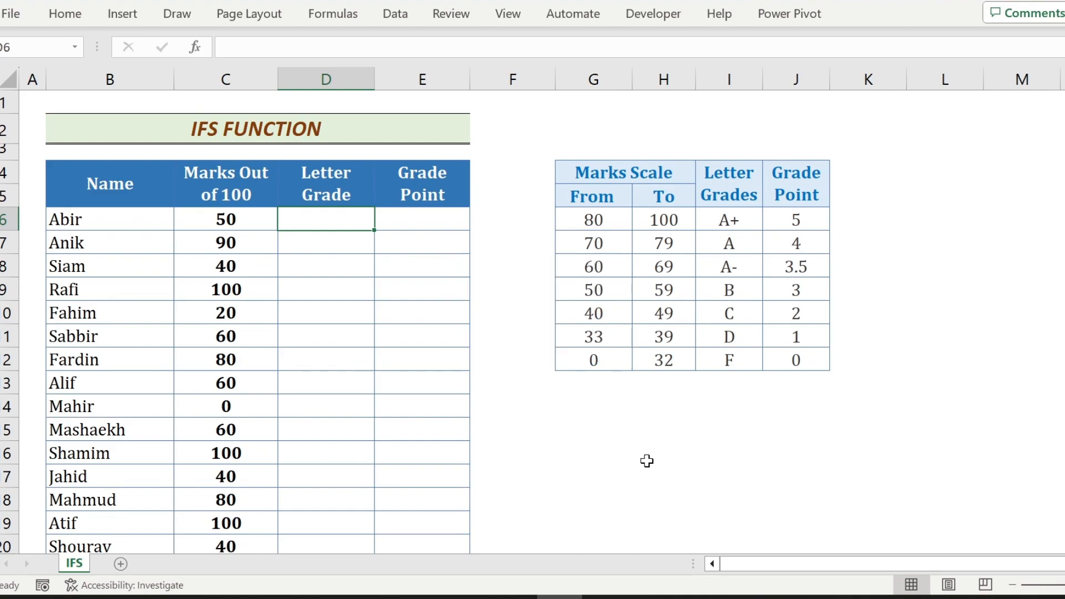
- Start an IFS formula in D6 that returns "A+" when the mark in C6 is >=80
{"action": "type", "text": "=IFS("}
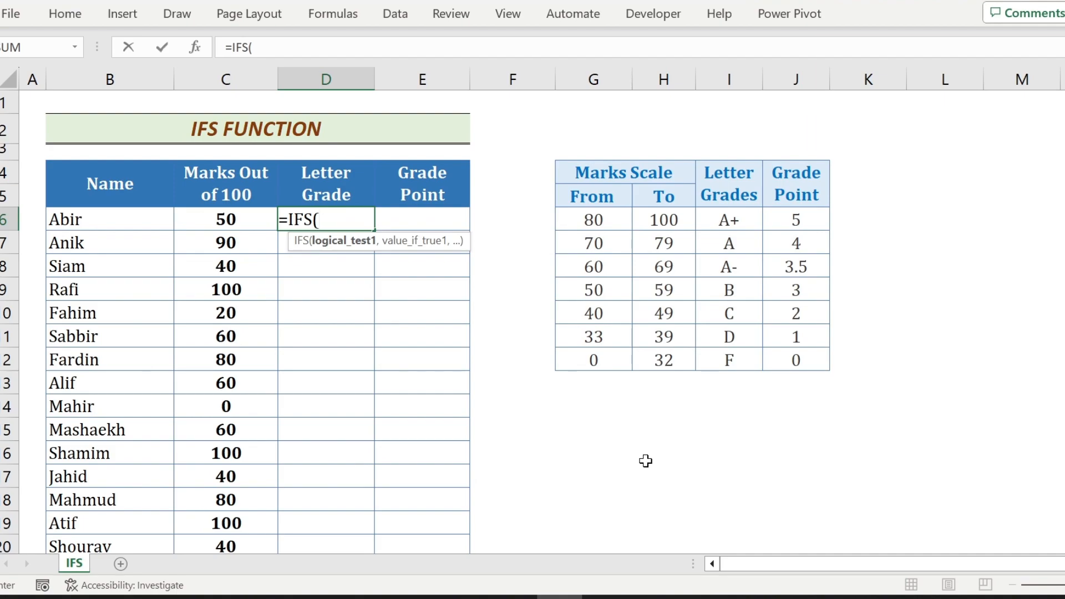
{"action": "left_click", "coordinate": [243, 226]}
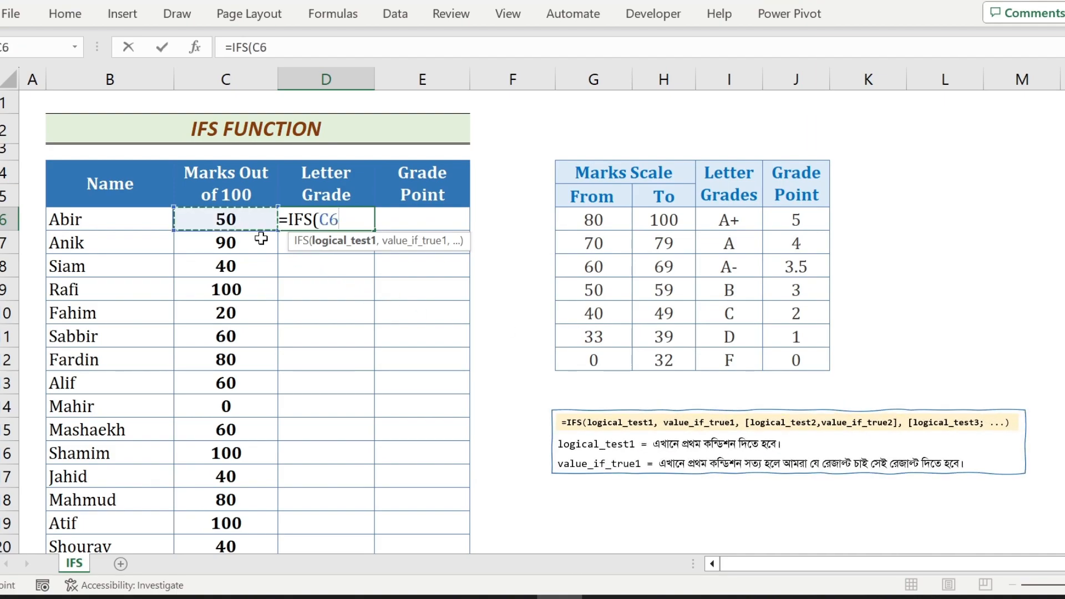
{"action": "type", "text": ">="}
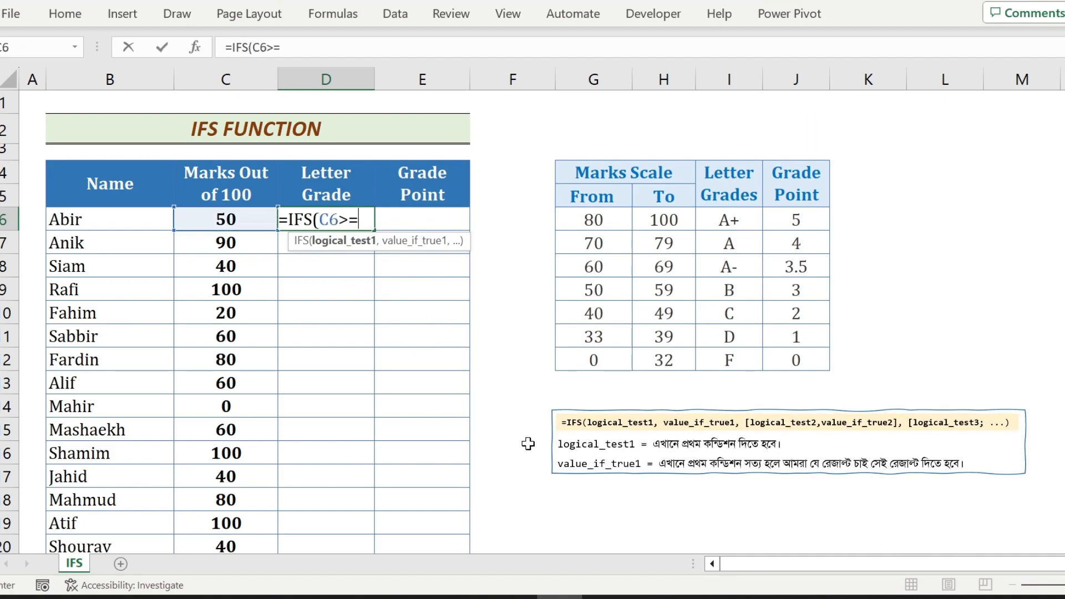
{"action": "type", "text": "80"}
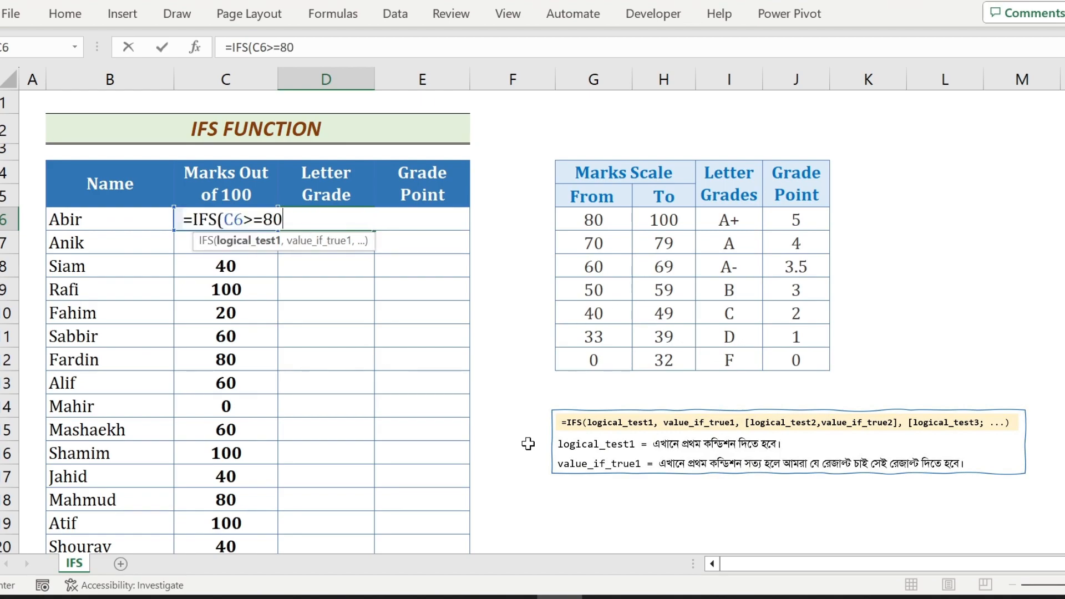
{"action": "type", "text": ",\"A+"}
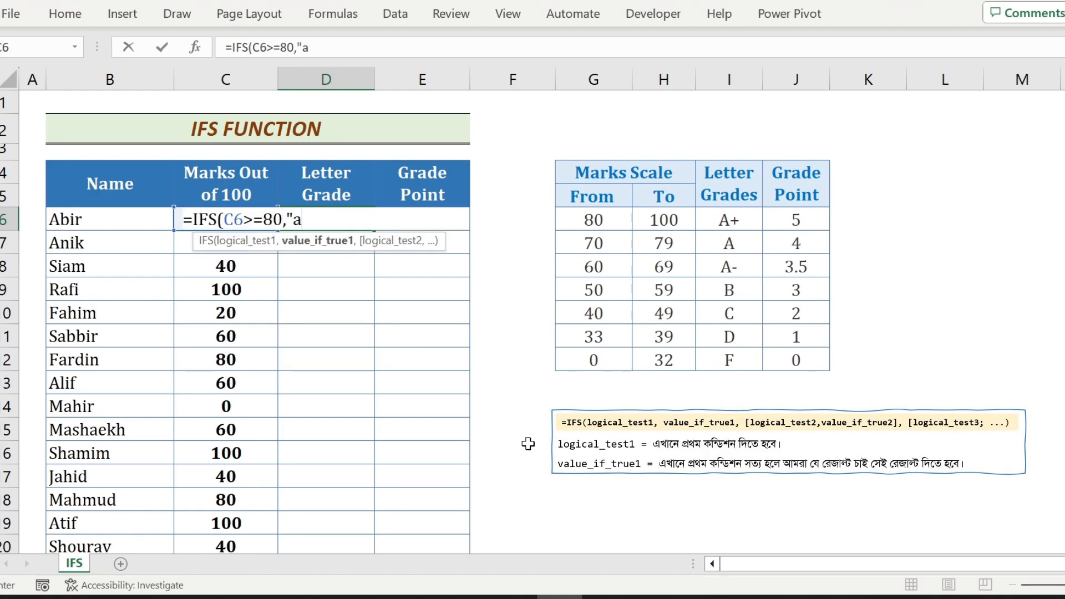
{"action": "type", "text": "\","}
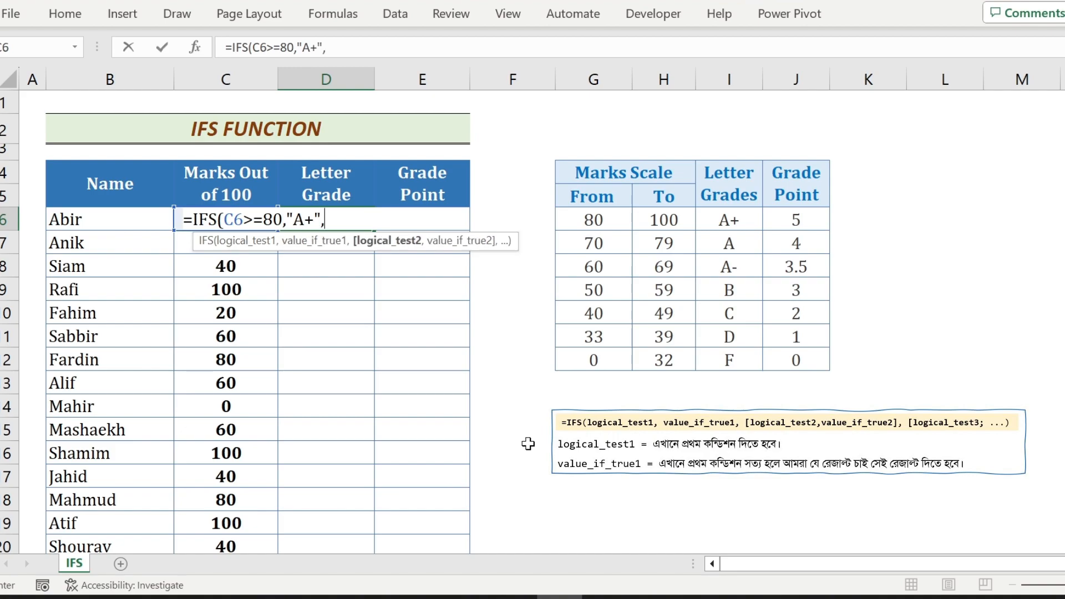
- Extend the D6 formula with C6>=70 returning "A", C6>=60 returning "A-", C6>=50 returning "B" and C6>=40 returning "C"
{"action": "type", "text": "C6>=70,\"A\",C"}
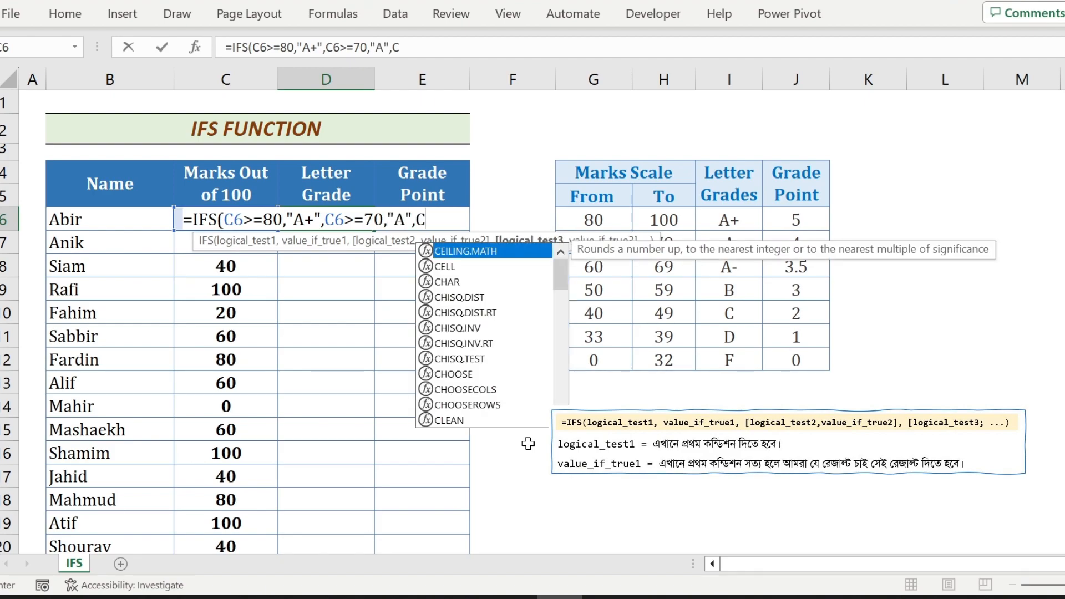
{"action": "type", "text": "6>="}
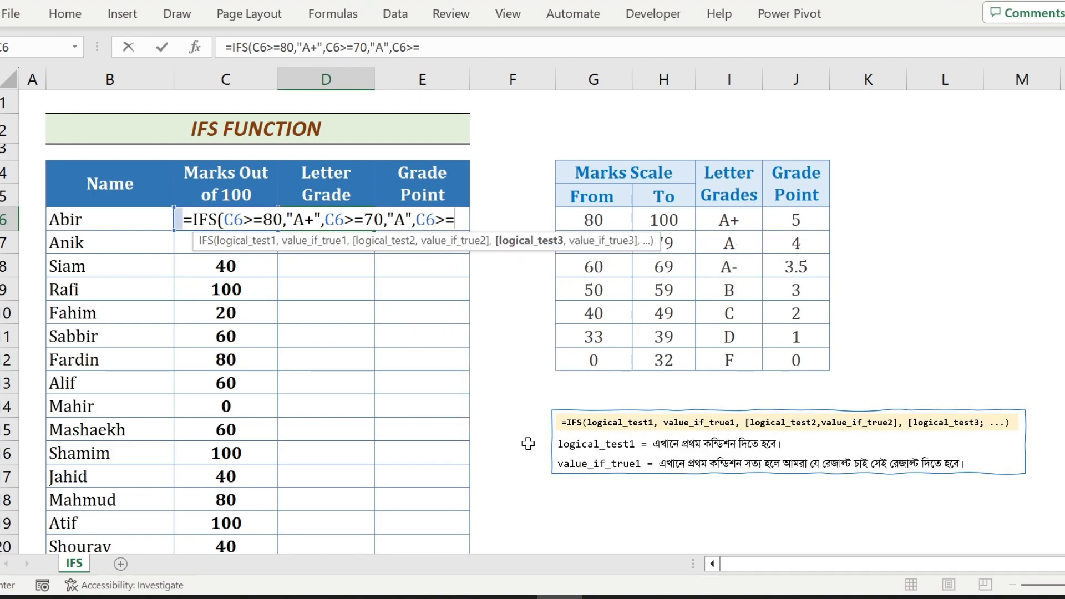
{"action": "type", "text": "60"}
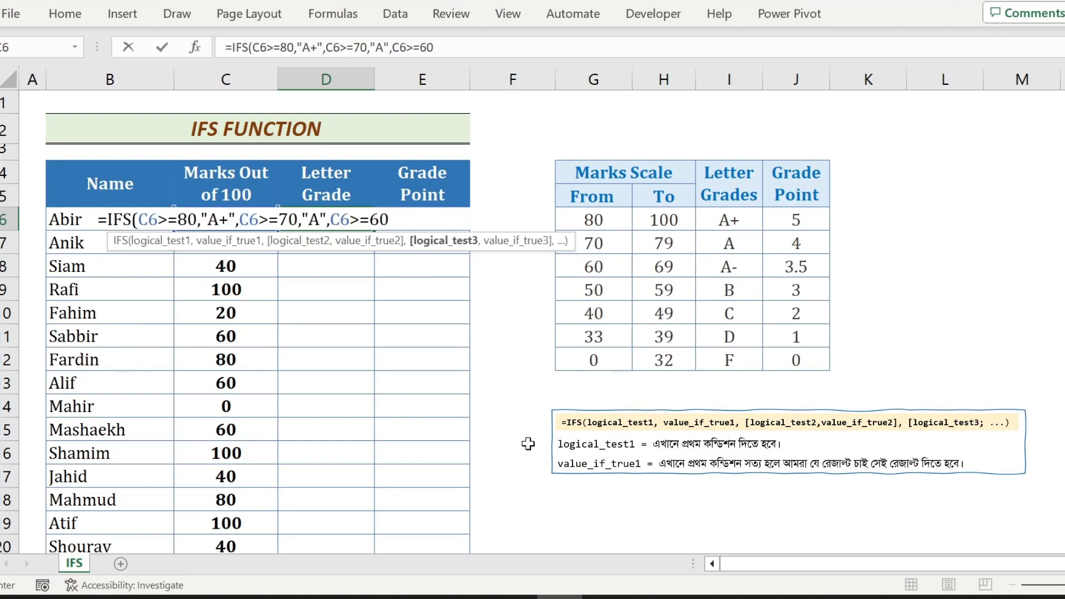
{"action": "type", "text": ",\"A-\","}
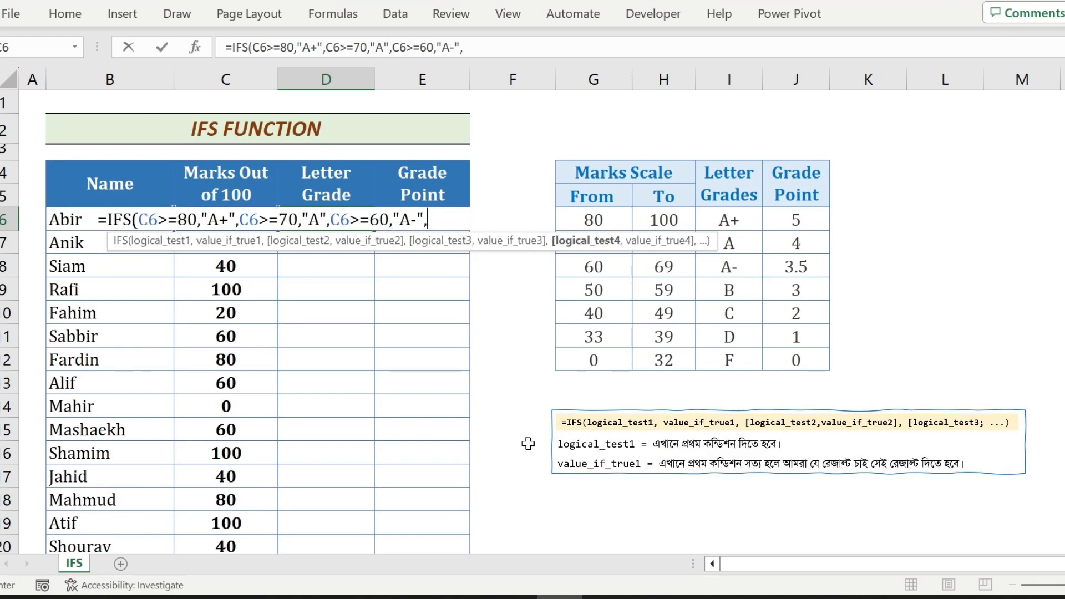
{"action": "type", "text": "C6>=50"}
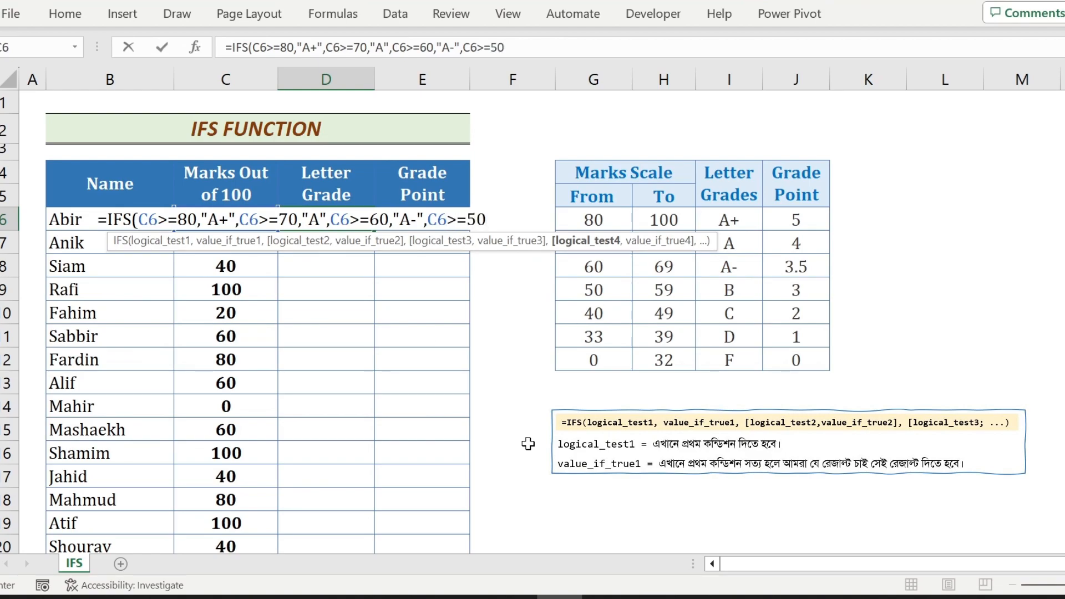
{"action": "type", "text": ",\"B\","}
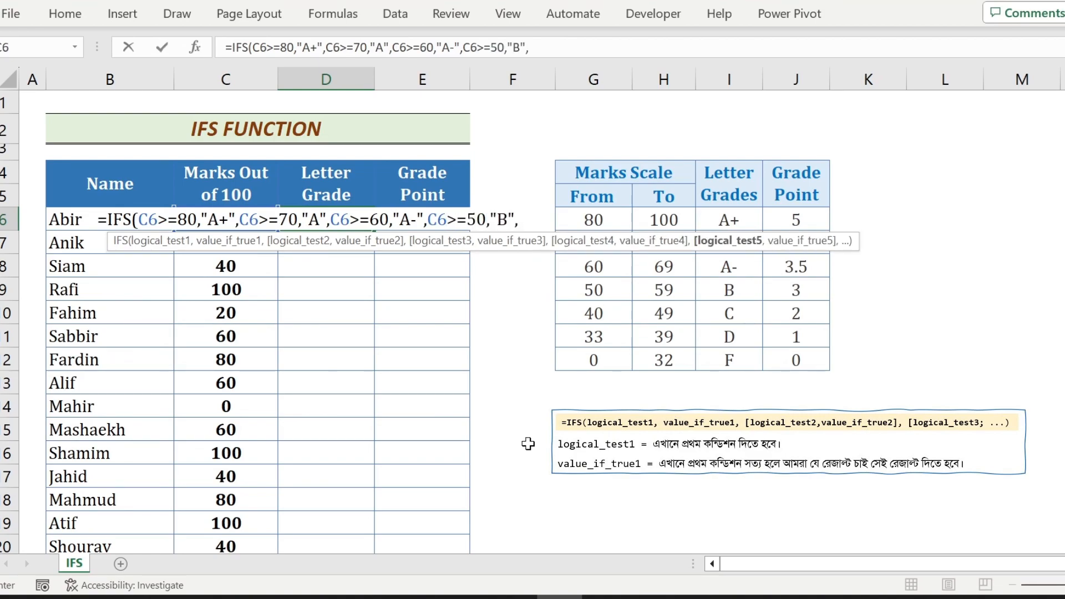
{"action": "type", "text": "C6>="}
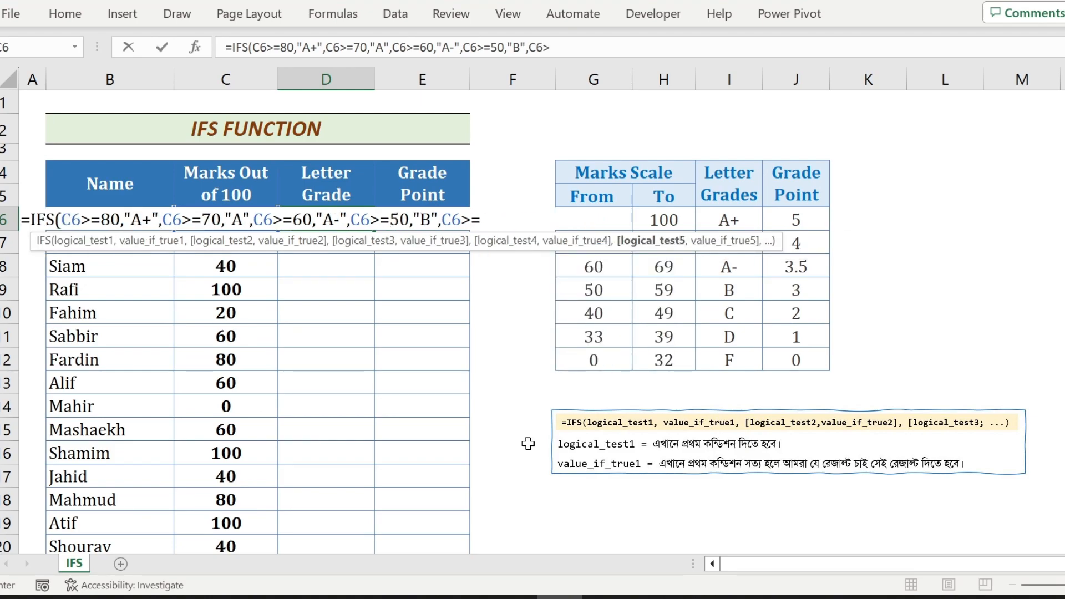
{"action": "type", "text": "40,"}
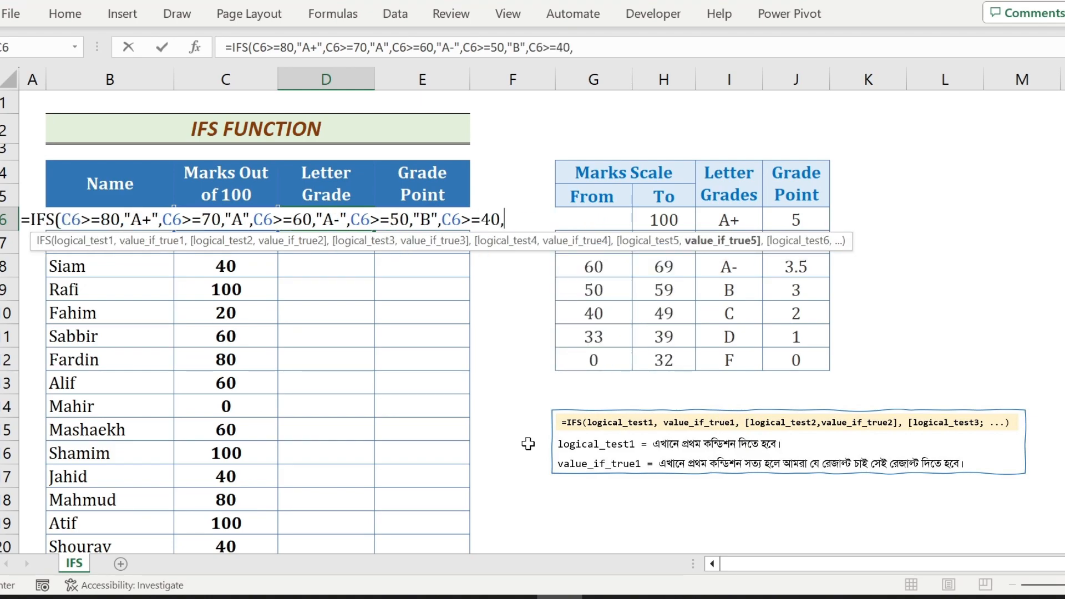
{"action": "type", "text": "\"C\",C"}
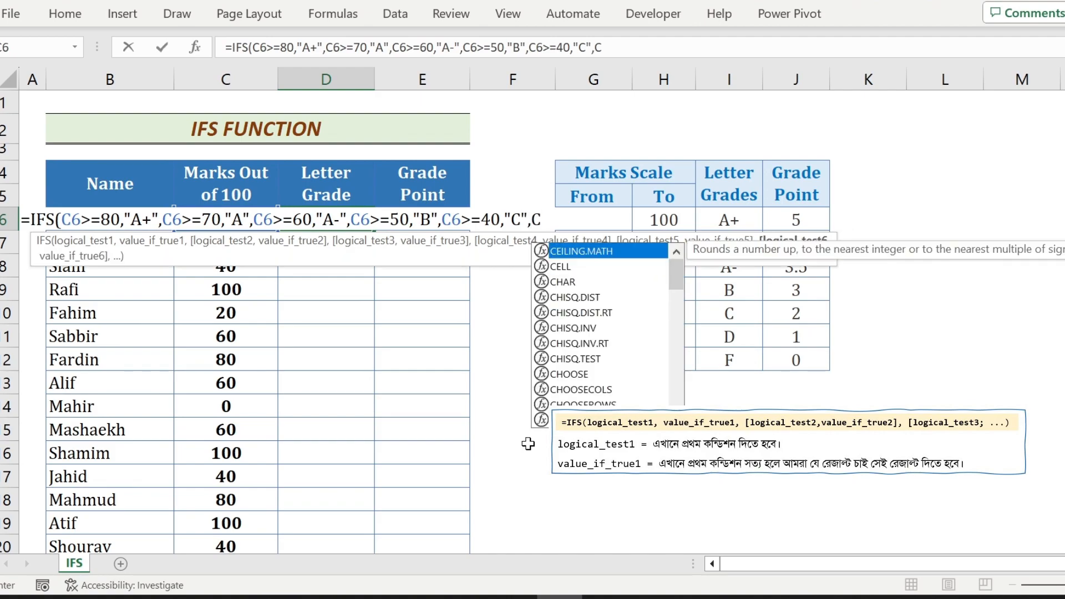
- Finish the D6 formula with C6>=33 returning "D" and C6<33 returning "F", and enter it
{"action": "type", "text": "6>="}
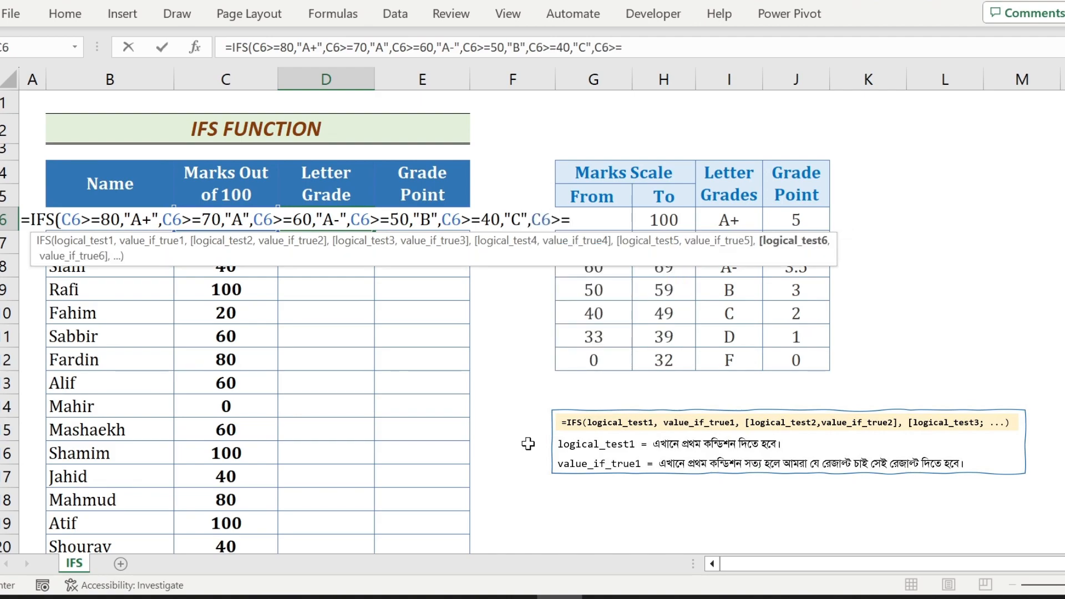
{"action": "type", "text": "33,D"}
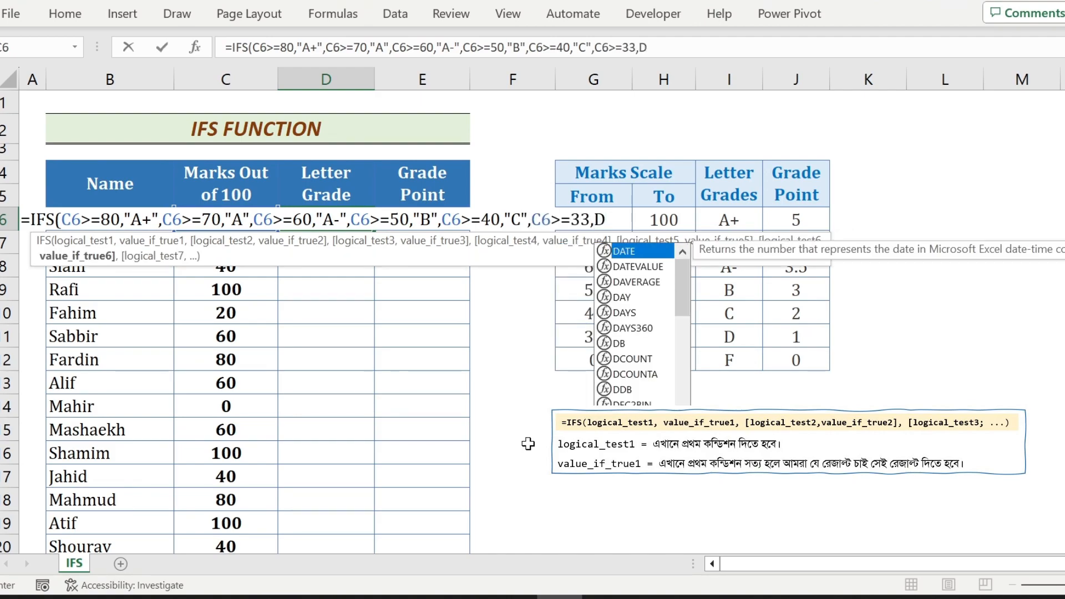
{"action": "key", "text": "BackSpace"}
{"action": "type", "text": "\"D\","}
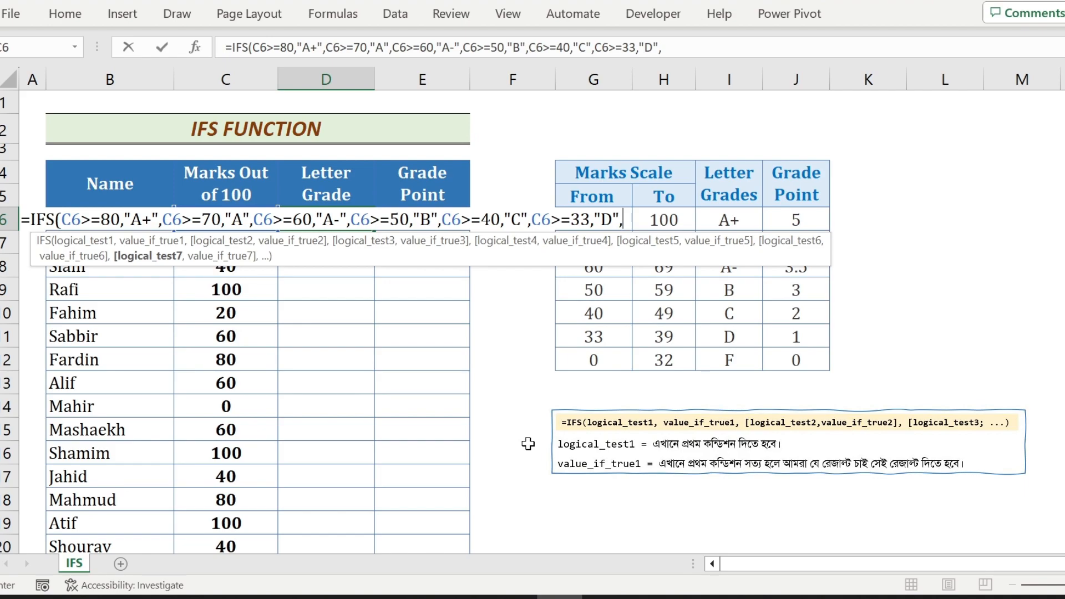
{"action": "key", "text": "Left"}
{"action": "type", "text": "<33"}
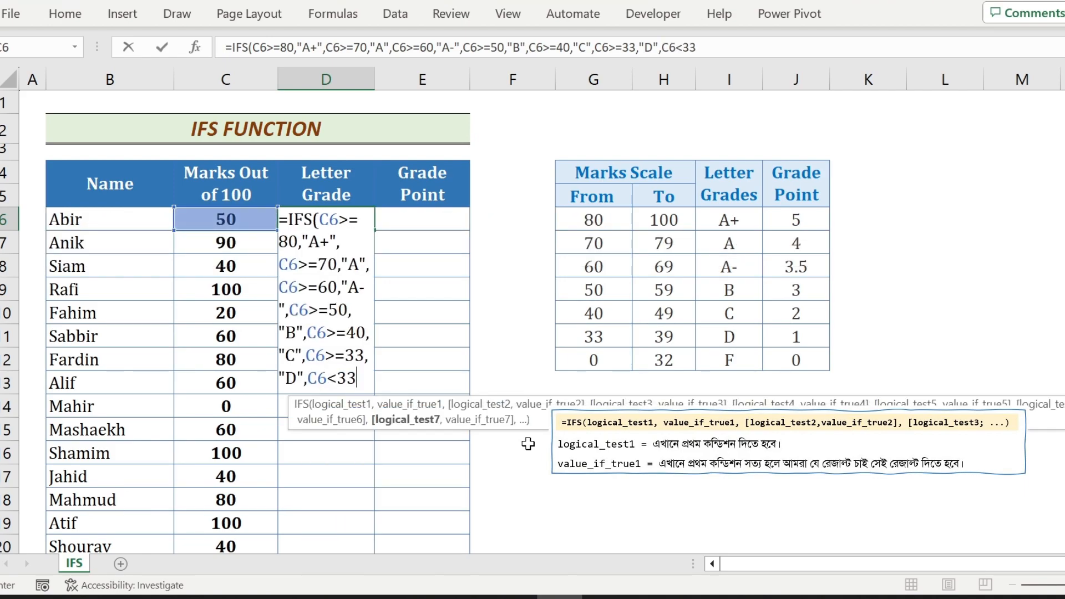
{"action": "type", "text": ",\"F"}
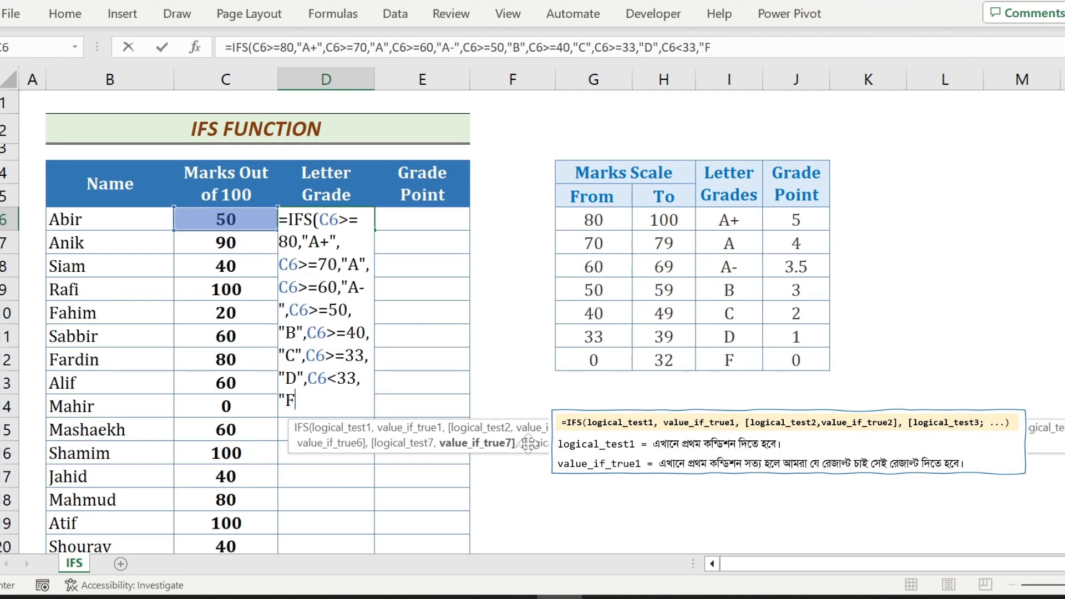
{"action": "type", "text": "\")"}
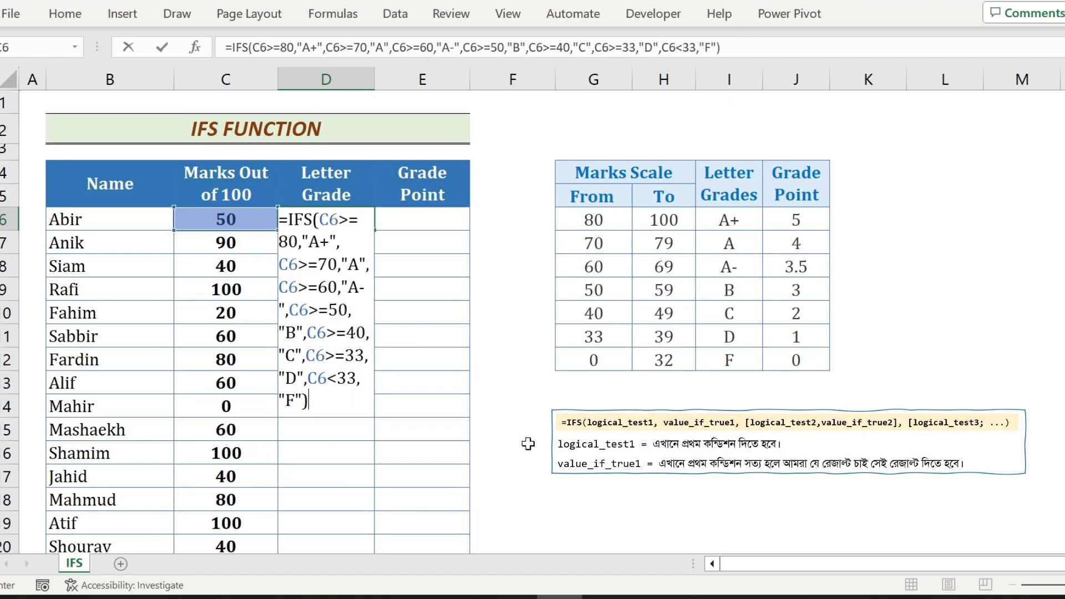
{"action": "key", "text": "Return"}
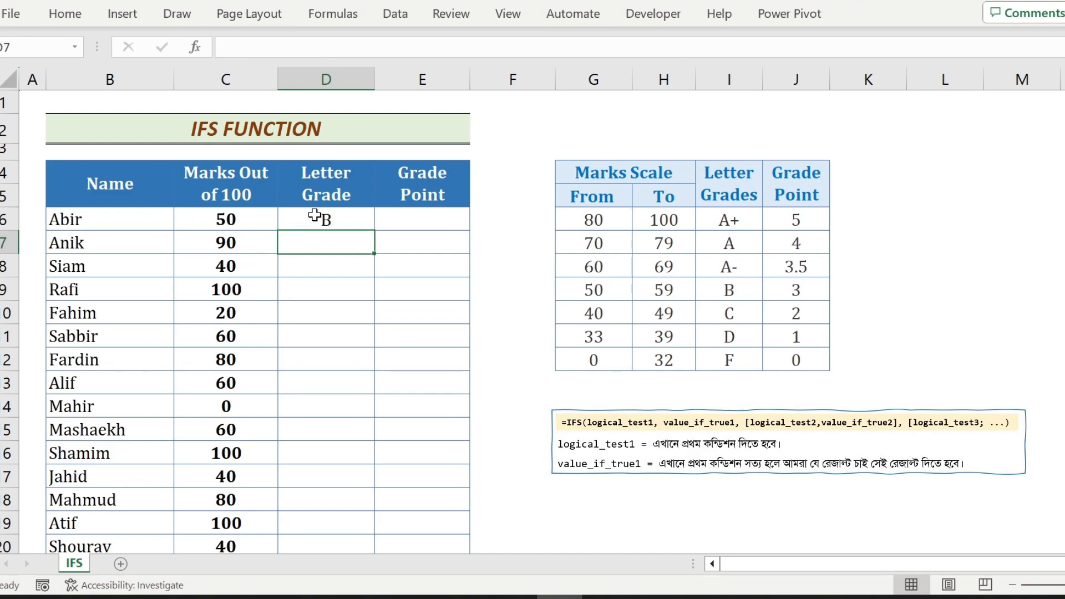
- Fill the letter grade formula from D6 down to D25 and check the filled rows
{"action": "left_click", "coordinate": [314, 217]}
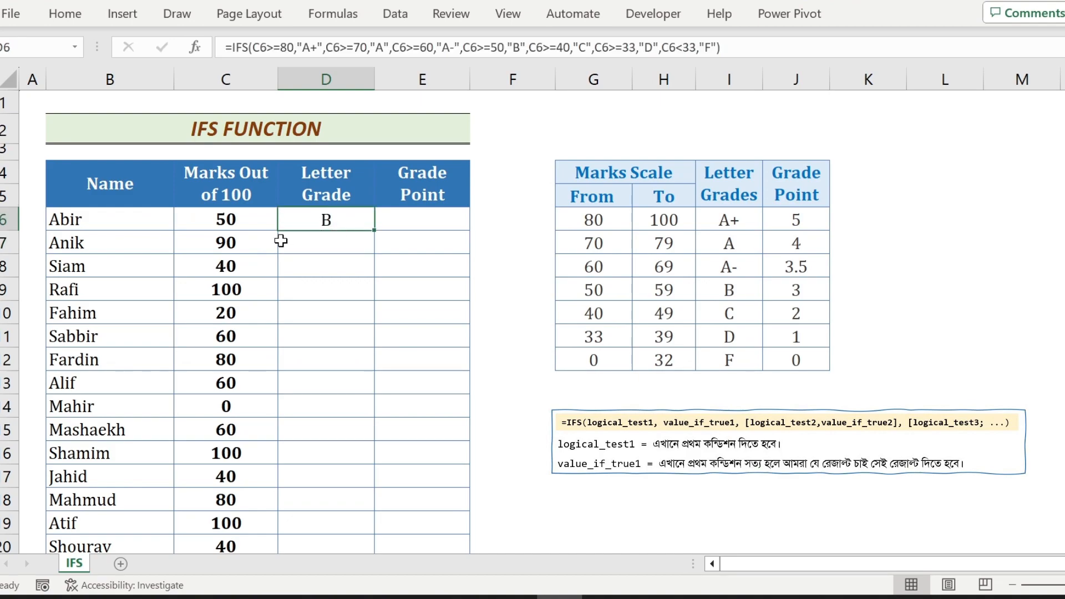
{"action": "double_click", "coordinate": [376, 231]}
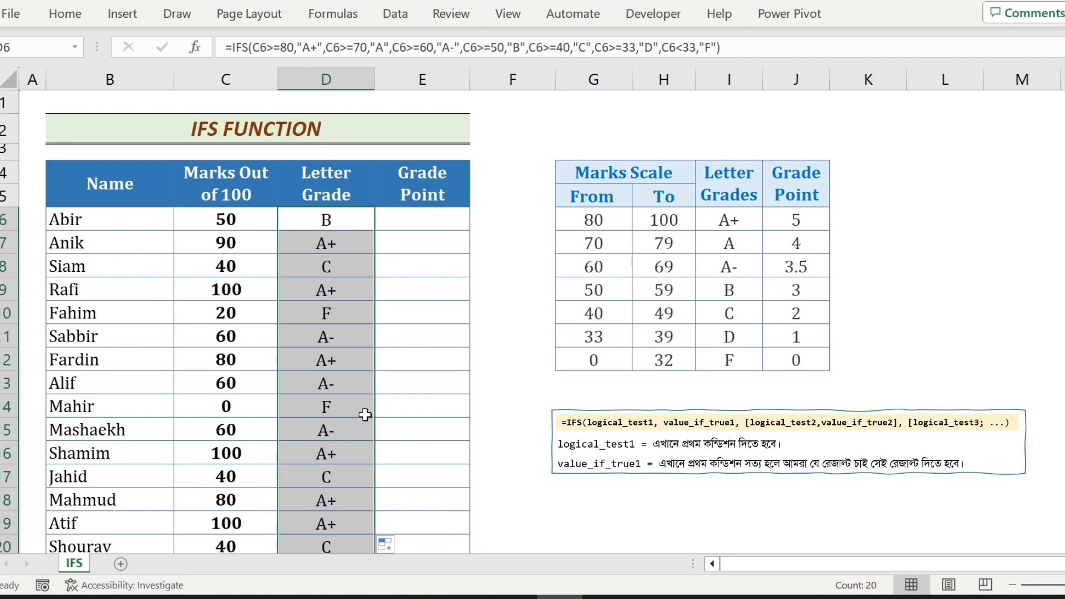
{"action": "scroll", "coordinate": [365, 415], "scroll_direction": "down", "scroll_amount": 5}
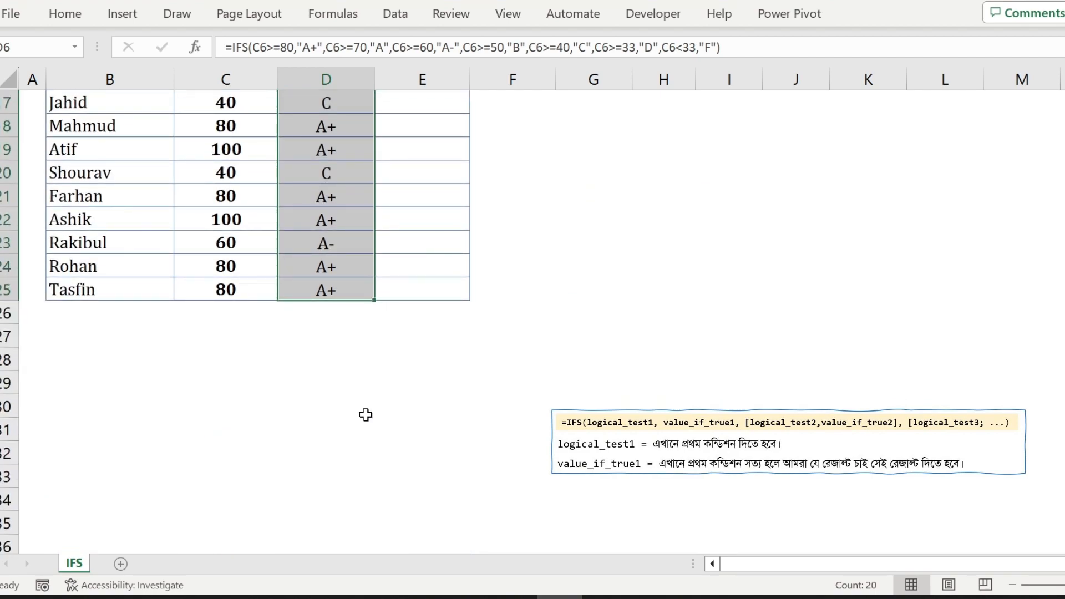
{"action": "scroll", "coordinate": [365, 415], "scroll_direction": "up", "scroll_amount": 5}
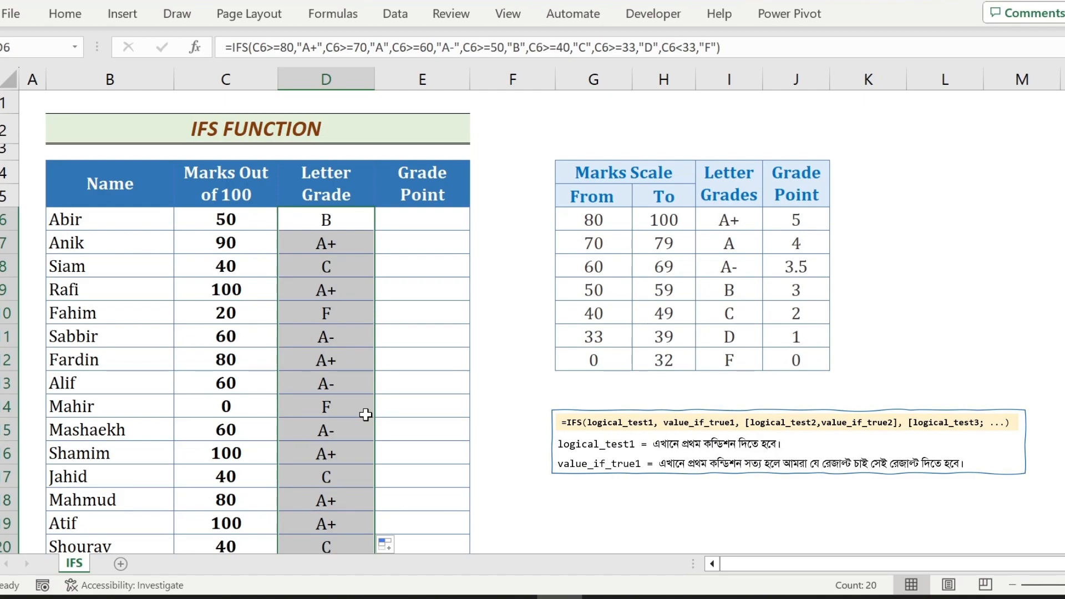
- Start an IFS formula in E6 that returns 5 when the letter grade in D6 equals "A+"
{"action": "double_click", "coordinate": [409, 224]}
{"action": "type", "text": "=IFS("}
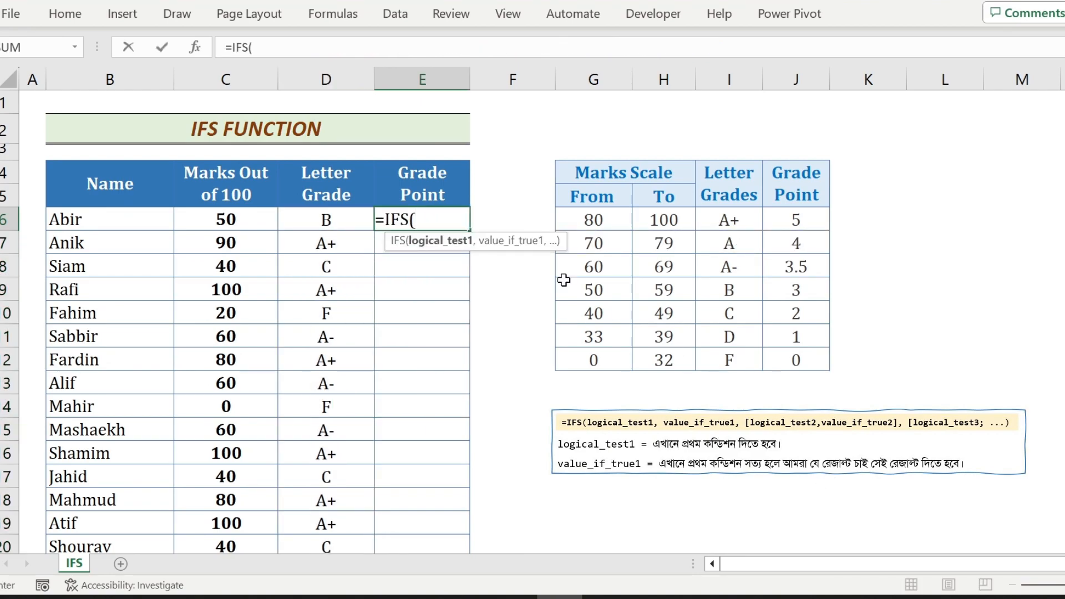
{"action": "left_click", "coordinate": [341, 217]}
{"action": "type", "text": "="}
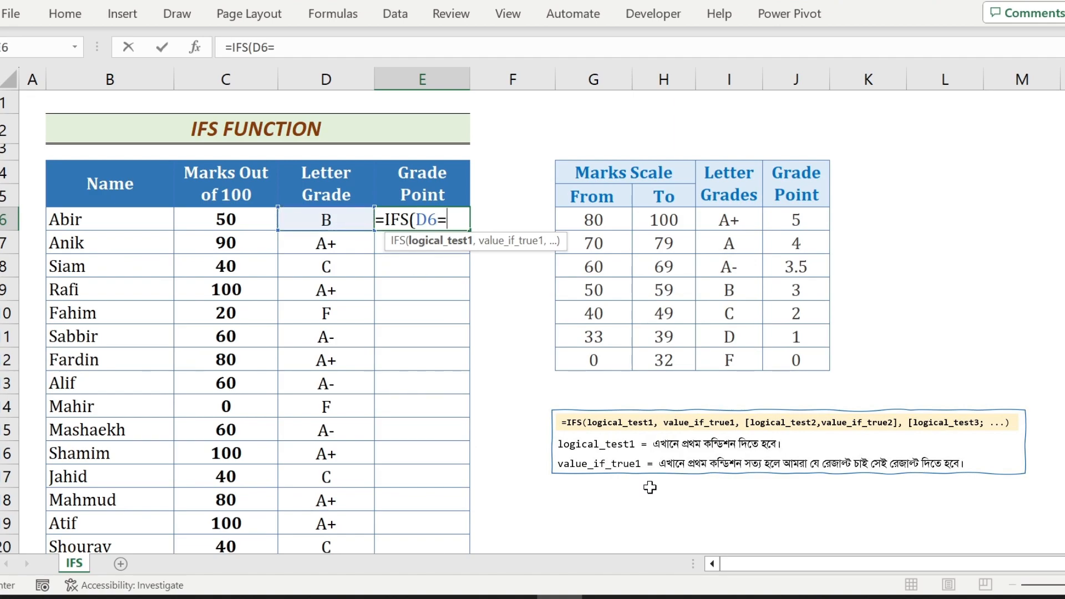
{"action": "type", "text": "\"A+\","}
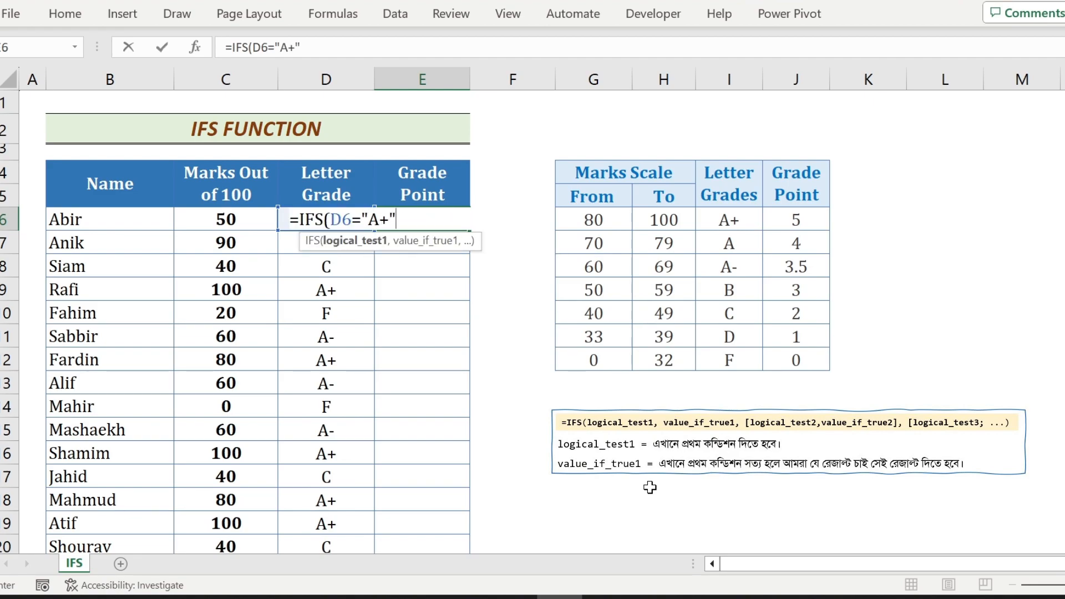
{"action": "type", "text": "5"}
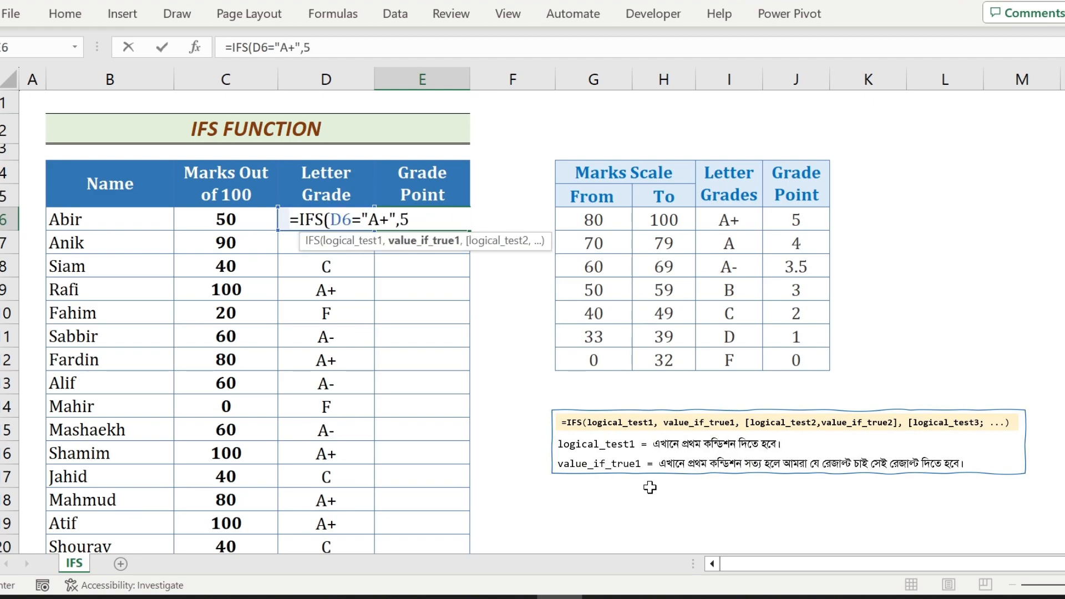
- Extend the E6 formula with D6="A" returning 4, D6="A-" returning 3.5 and D6="B" returning 3
{"action": "type", "text": ",D6"}
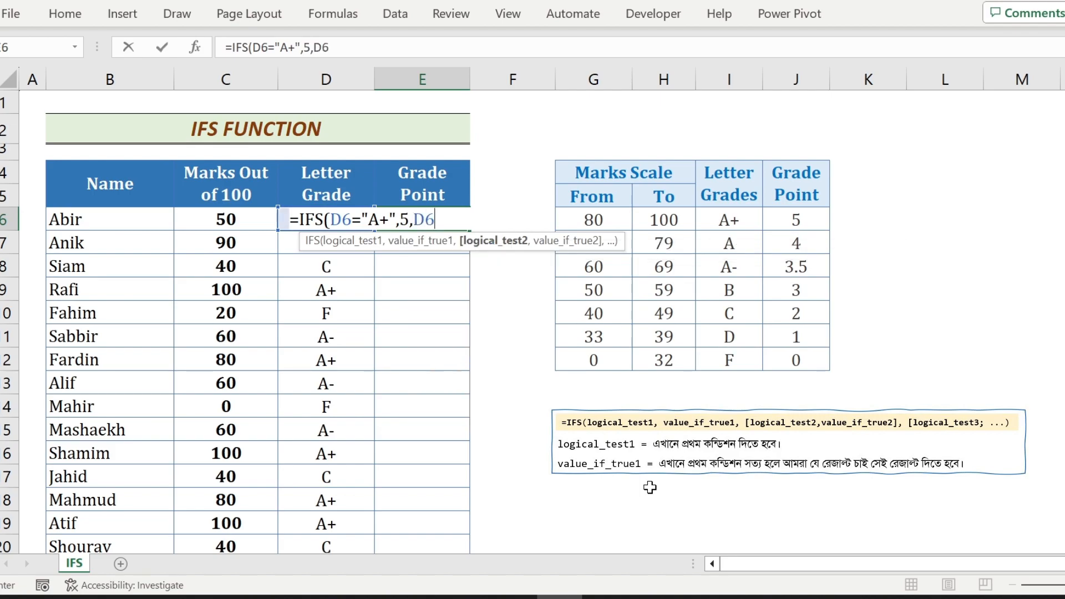
{"action": "type", "text": "=\"A\","}
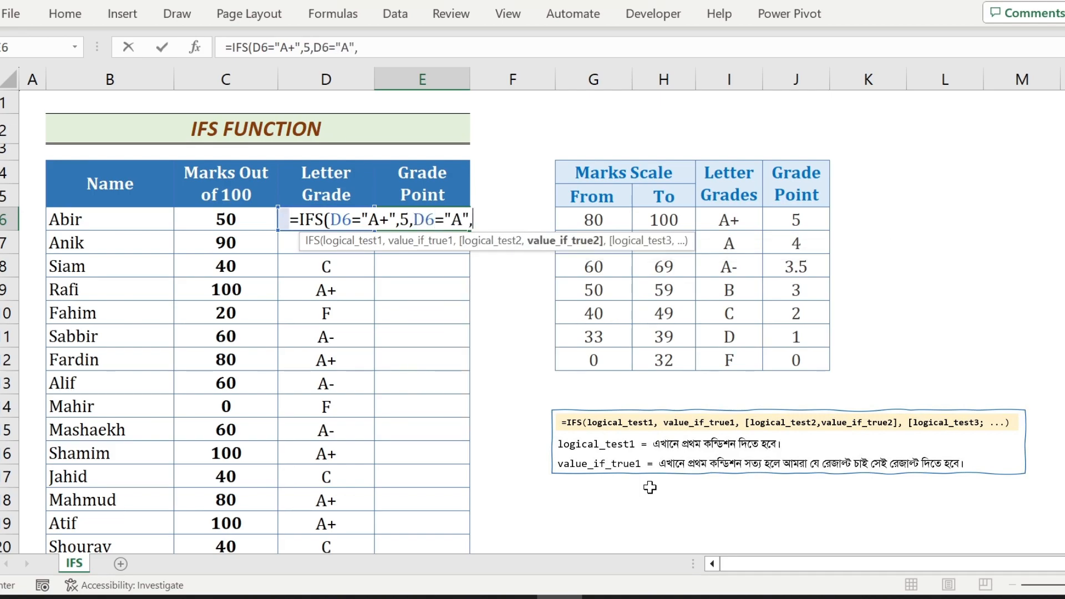
{"action": "type", "text": "4,D6"}
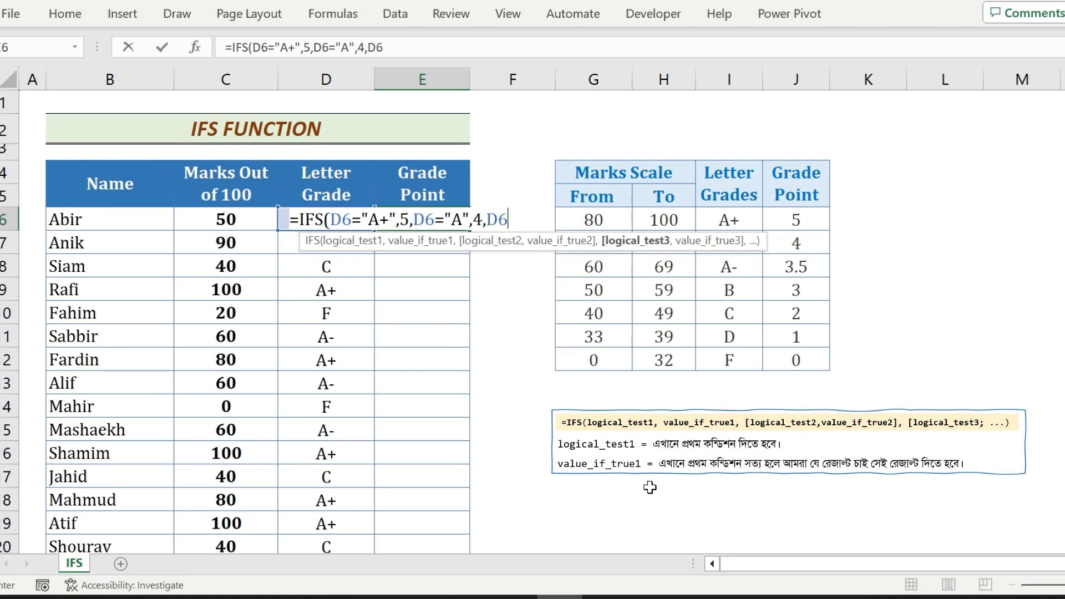
{"action": "type", "text": "=\"A-\",3.5,D6=\"B\",3,D6=\"d"}
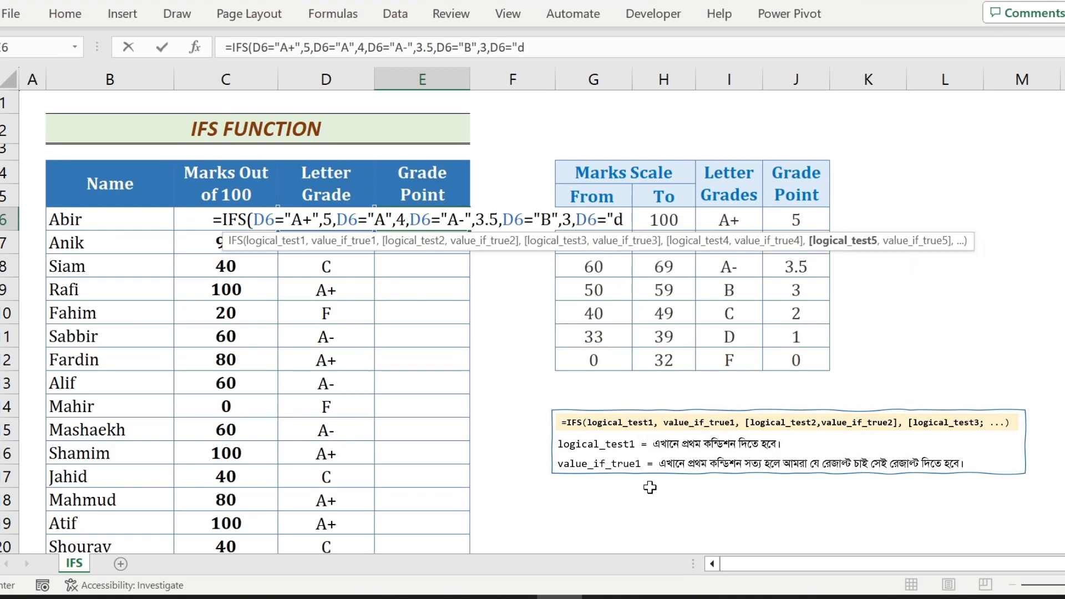
- Complete the fifth condition of the E6 formula so that D6="C" returns 2
{"action": "key", "text": "BackSpace"}
{"action": "type", "text": "D\",2"}
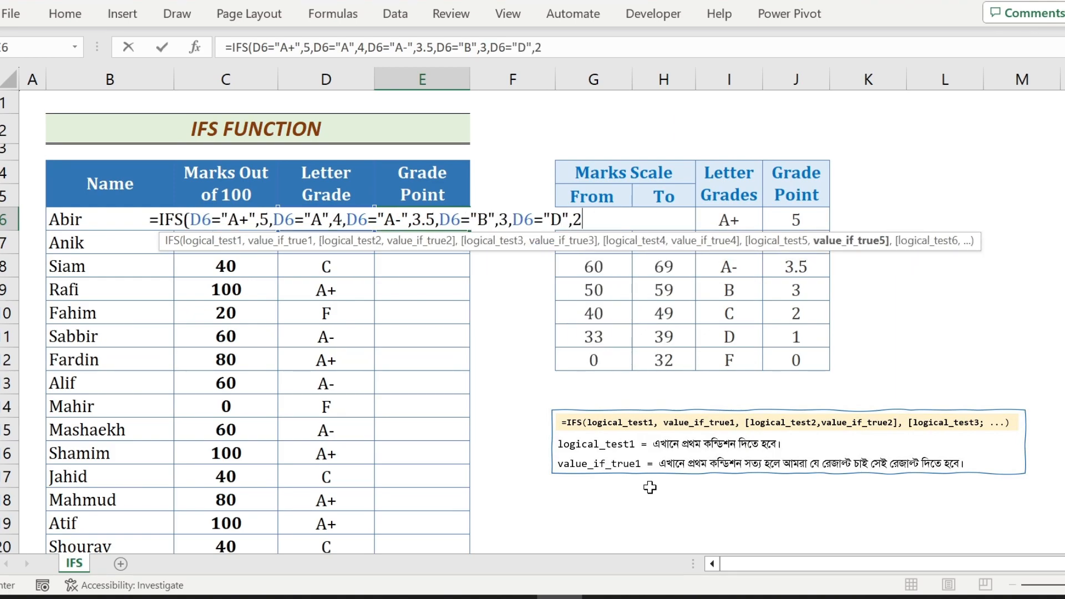
{"action": "key", "text": "Left"}
{"action": "key", "text": "Left"}
{"action": "key", "text": "Left"}
{"action": "key", "text": "BackSpace"}
{"action": "type", "text": "C"}
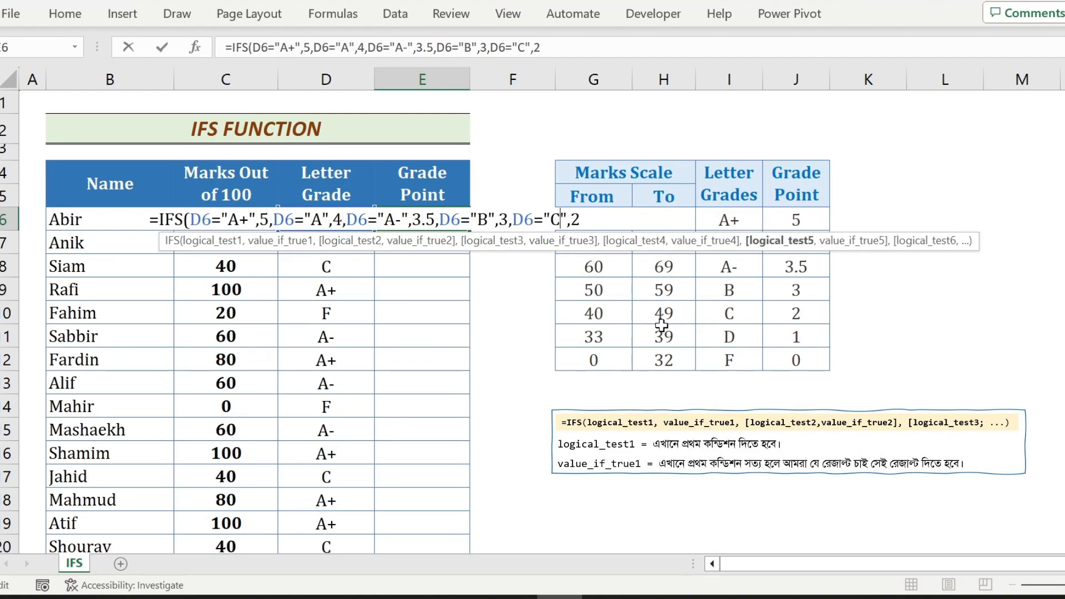
- Finish the E6 formula with D6="D" returning 1 and D6="F" returning 0, and enter it
{"action": "key", "text": "Right"}
{"action": "key", "text": "Right"}
{"action": "key", "text": "Right"}
{"action": "type", "text": ",D6="}
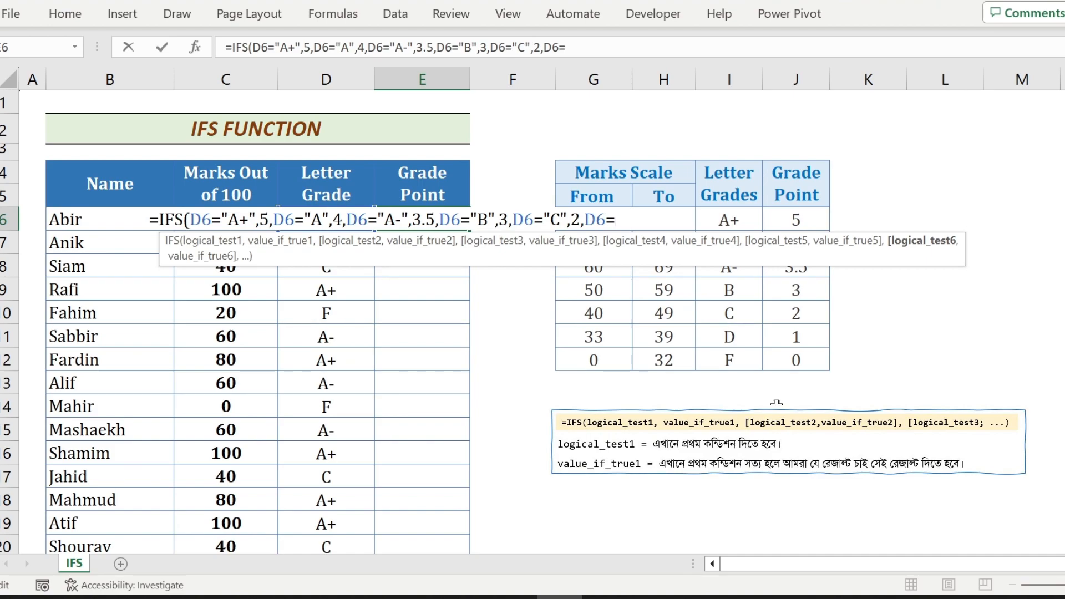
{"action": "type", "text": "\"D\","}
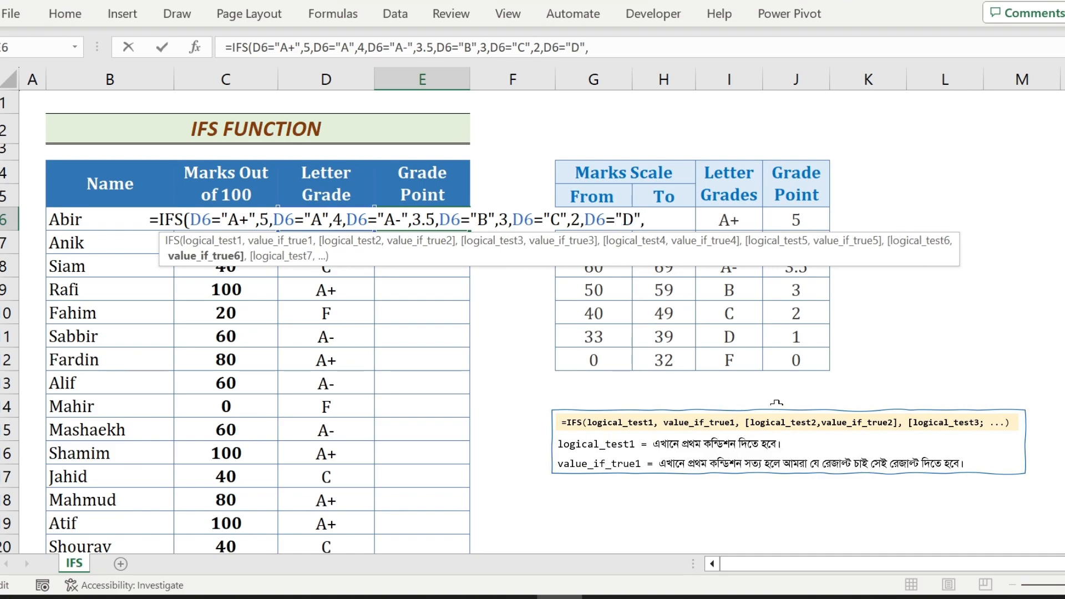
{"action": "type", "text": "1,"}
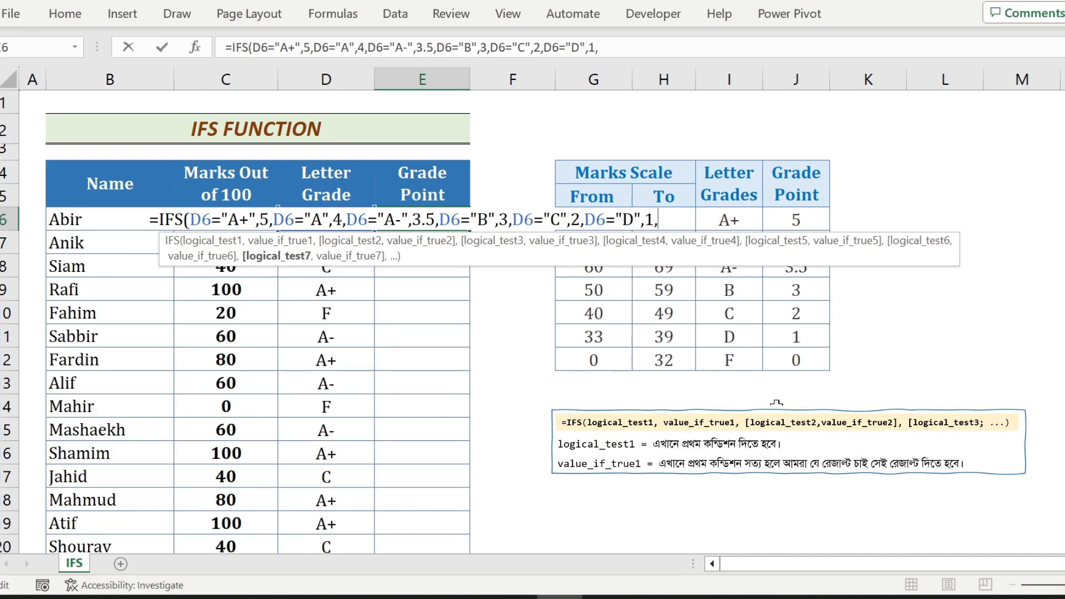
{"action": "type", "text": "D6=\"F\","}
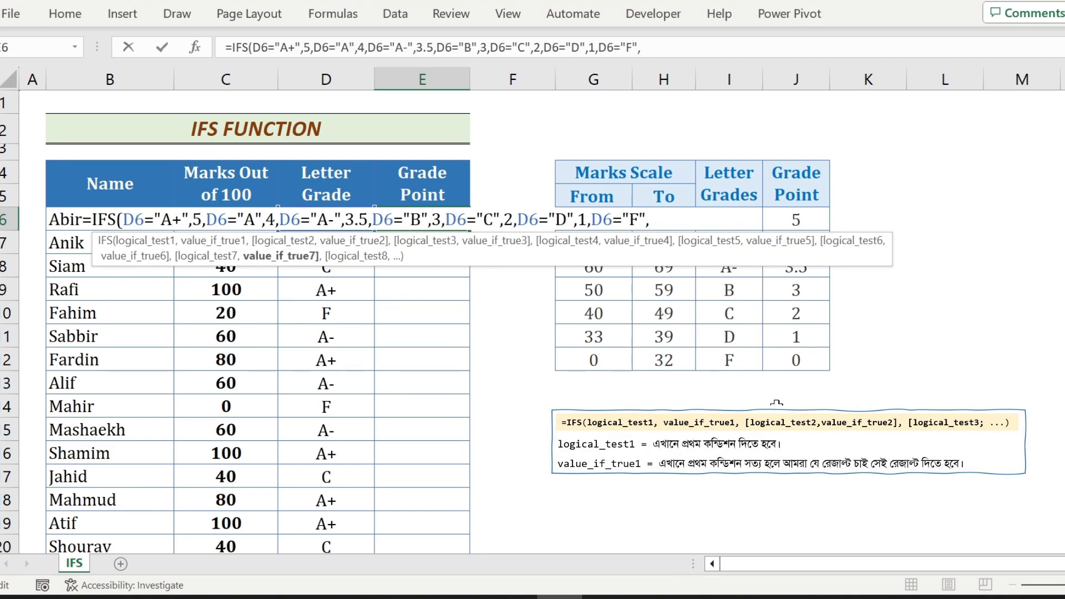
{"action": "type", "text": "0)"}
{"action": "key", "text": "Return"}
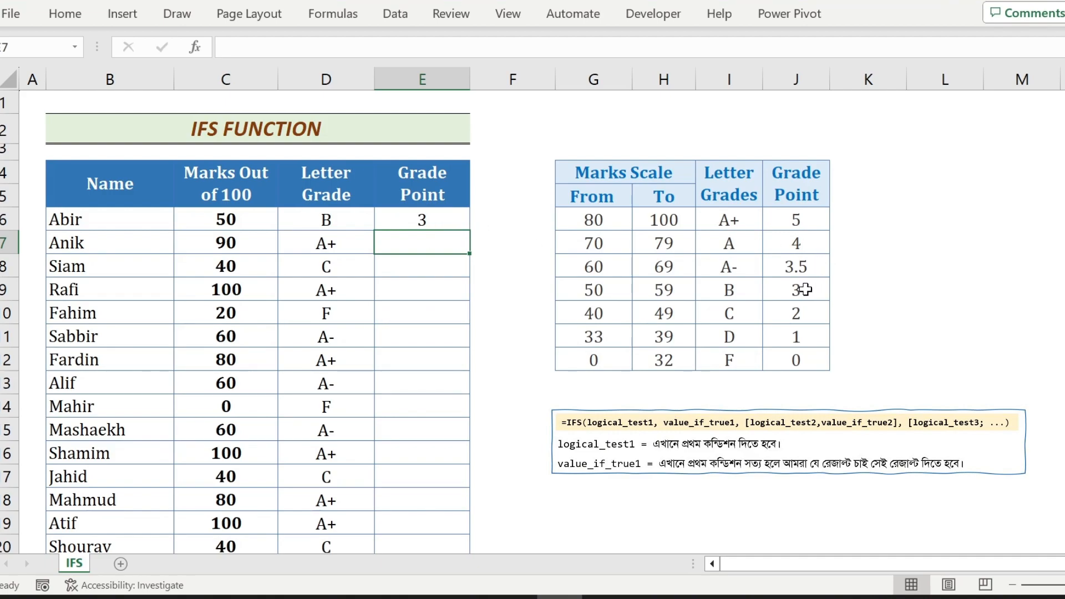
- Fill the grade point formula from E6 down to E25 and check the filled rows
{"action": "left_click", "coordinate": [439, 213]}
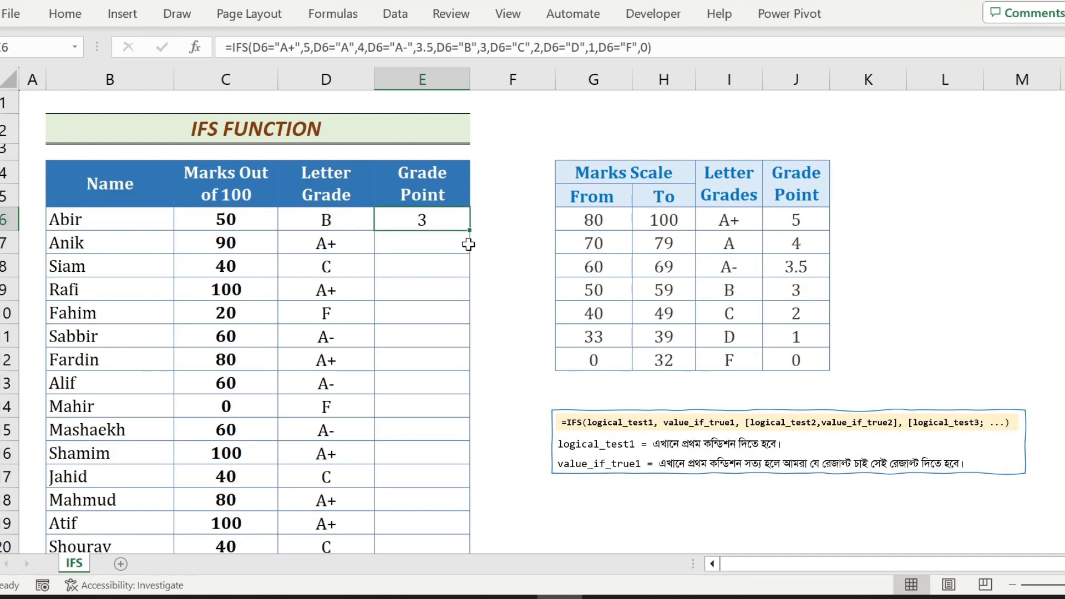
{"action": "double_click", "coordinate": [470, 231]}
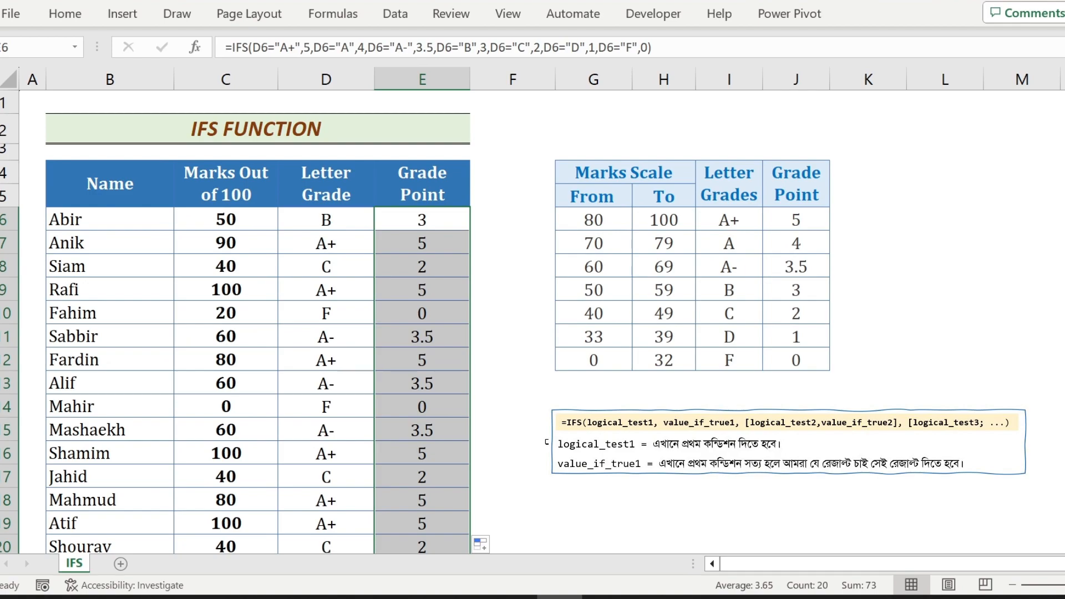
{"action": "scroll", "coordinate": [530, 436], "scroll_direction": "down", "scroll_amount": 1}
{"action": "scroll", "coordinate": [530, 437], "scroll_direction": "down", "scroll_amount": 1}
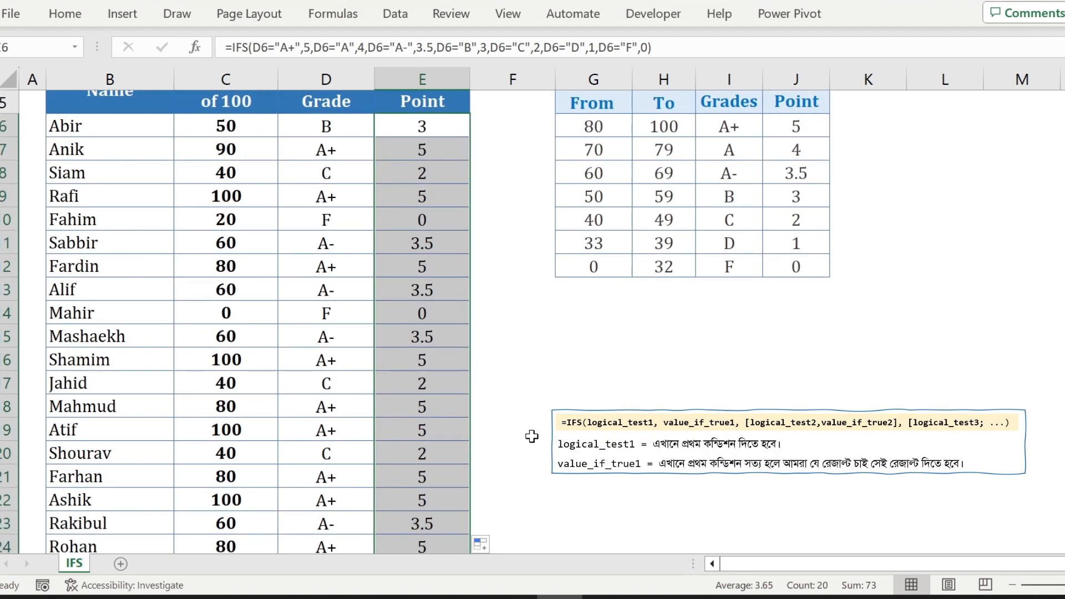
{"action": "scroll", "coordinate": [531, 436], "scroll_direction": "down", "scroll_amount": 1}
{"action": "scroll", "coordinate": [532, 437], "scroll_direction": "up", "scroll_amount": 3}
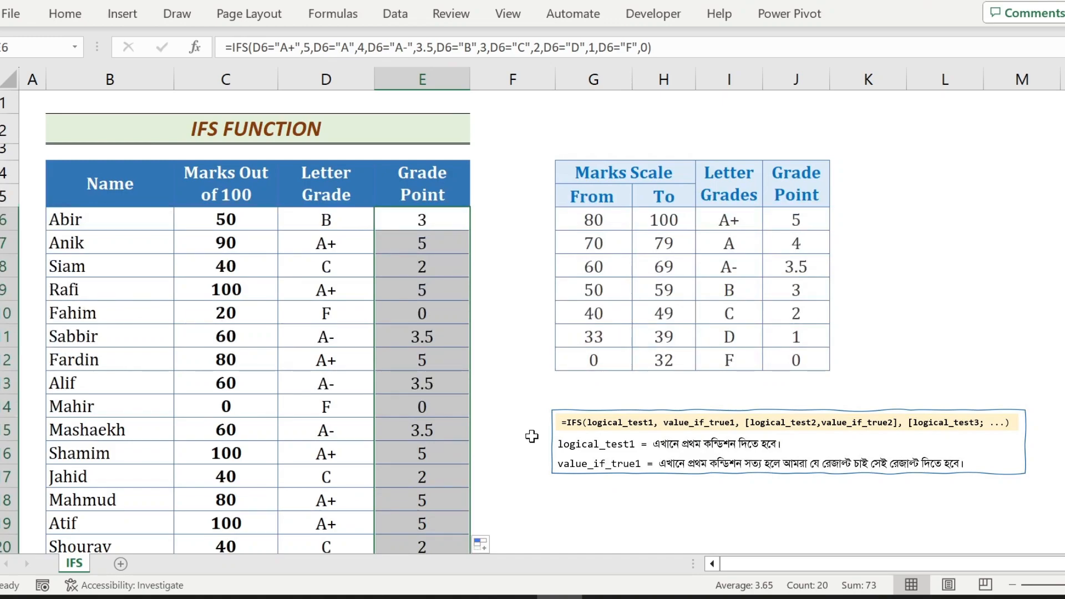